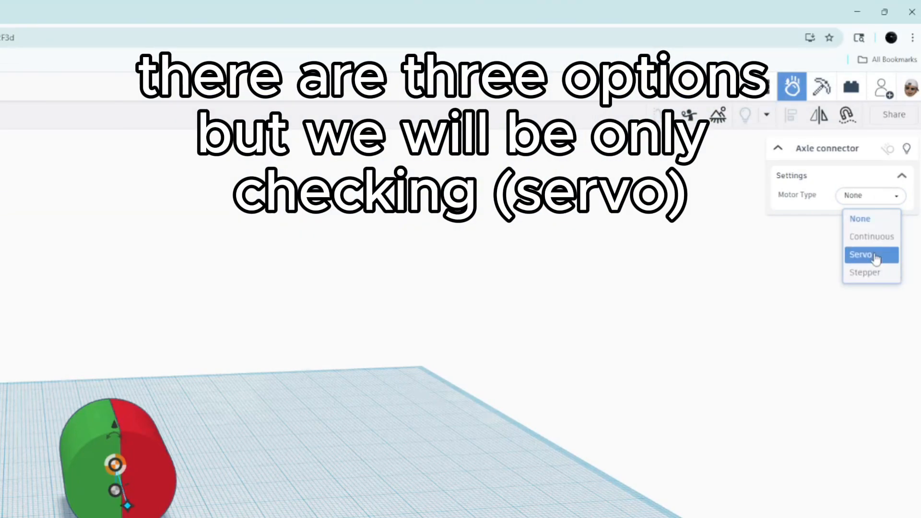
# Set the axle connector's motor type to Servo and review its torque, angle limit and maximum speed settings
pyautogui.click(876, 258)
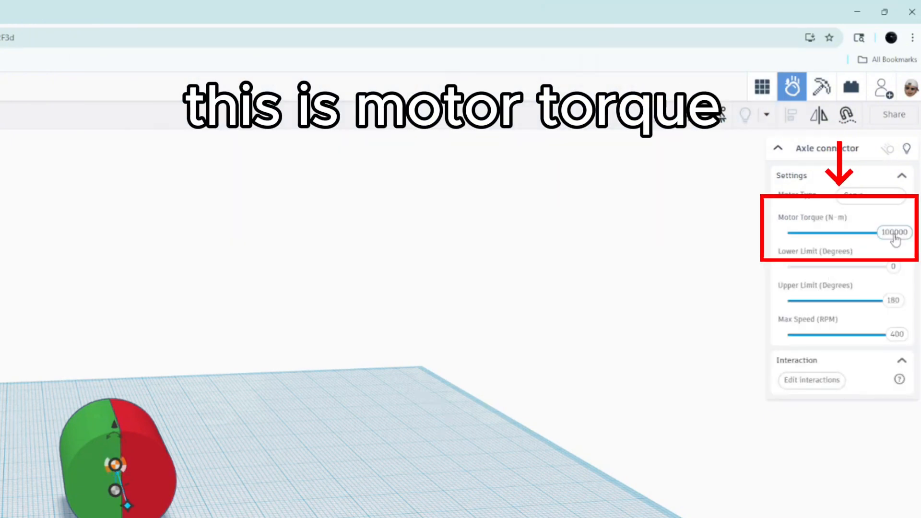
pyautogui.moveTo(895, 240); pyautogui.dragTo(857, 262)
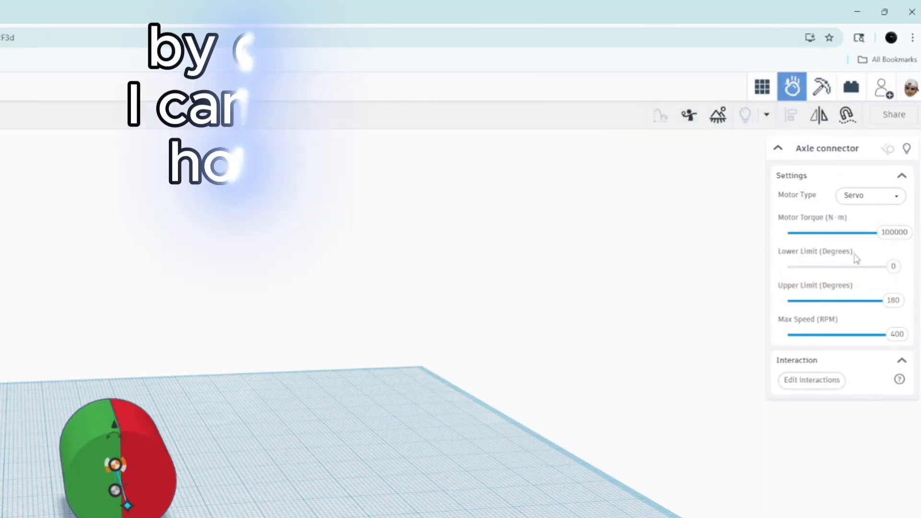
pyautogui.moveTo(896, 267)
pyautogui.mouseDown()
pyautogui.moveTo(787, 269)
pyautogui.moveTo(893, 267)
pyautogui.mouseUp()
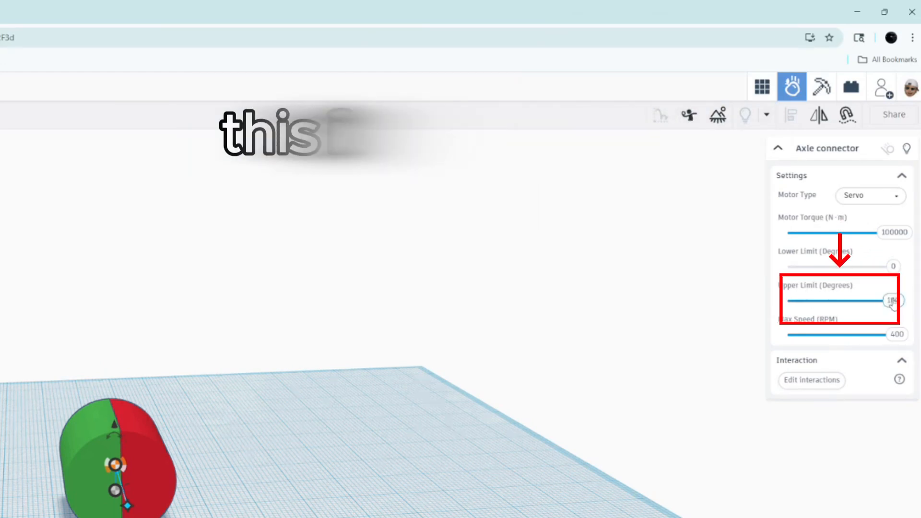
pyautogui.moveTo(893, 305); pyautogui.dragTo(912, 321)
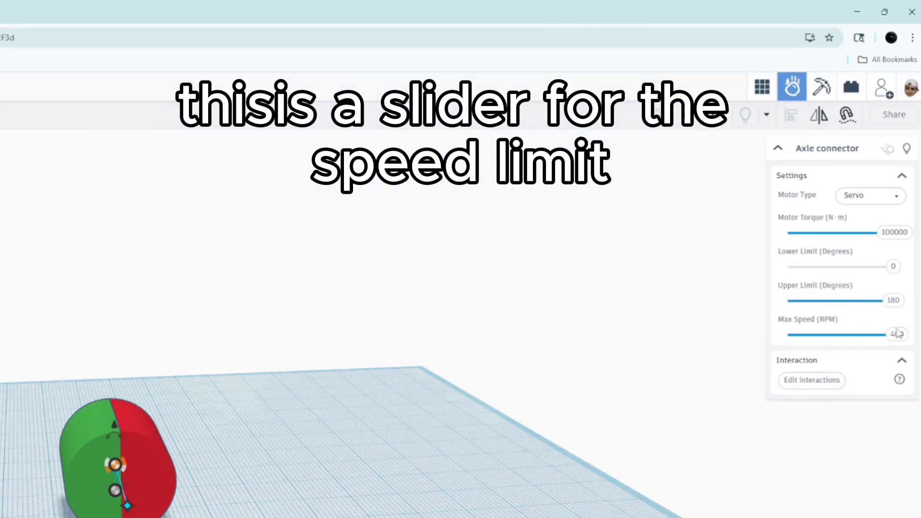
pyautogui.moveTo(905, 336)
pyautogui.mouseDown()
pyautogui.moveTo(787, 336)
pyautogui.moveTo(899, 343)
pyautogui.mouseUp()
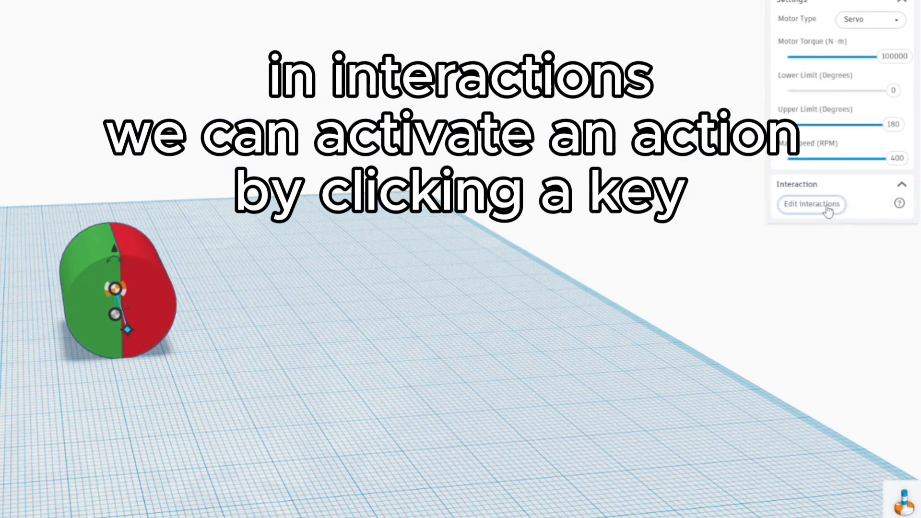
# Assign a "Set position to" 90° action to key 1 in the axle connector's interactions
pyautogui.click(828, 271)
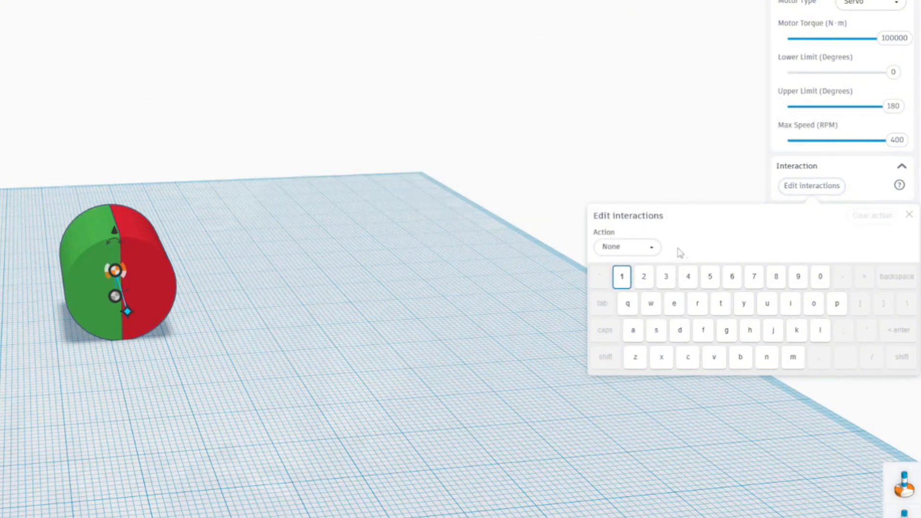
pyautogui.click(656, 255)
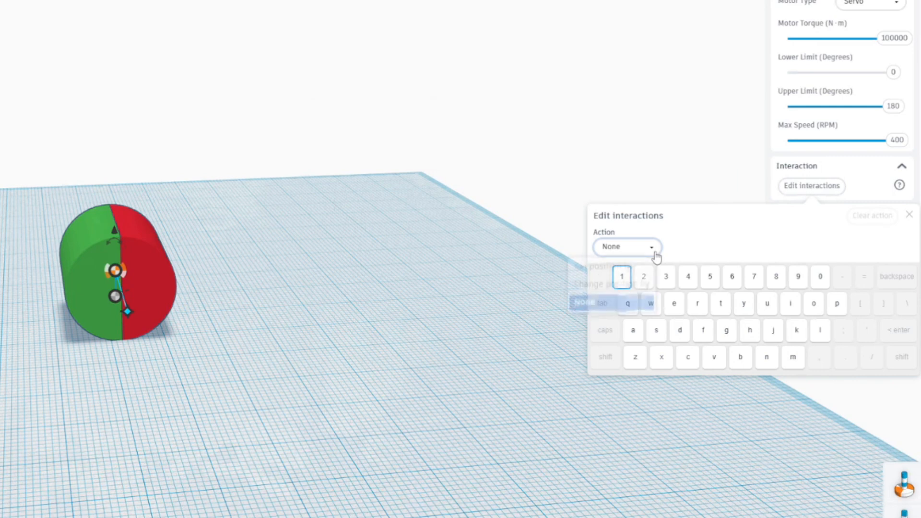
pyautogui.click(586, 271)
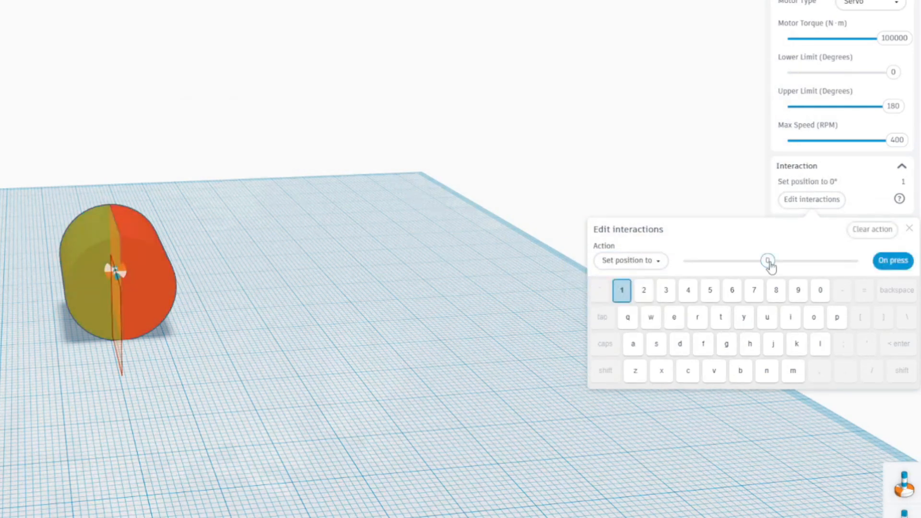
pyautogui.moveTo(791, 268); pyautogui.dragTo(849, 271)
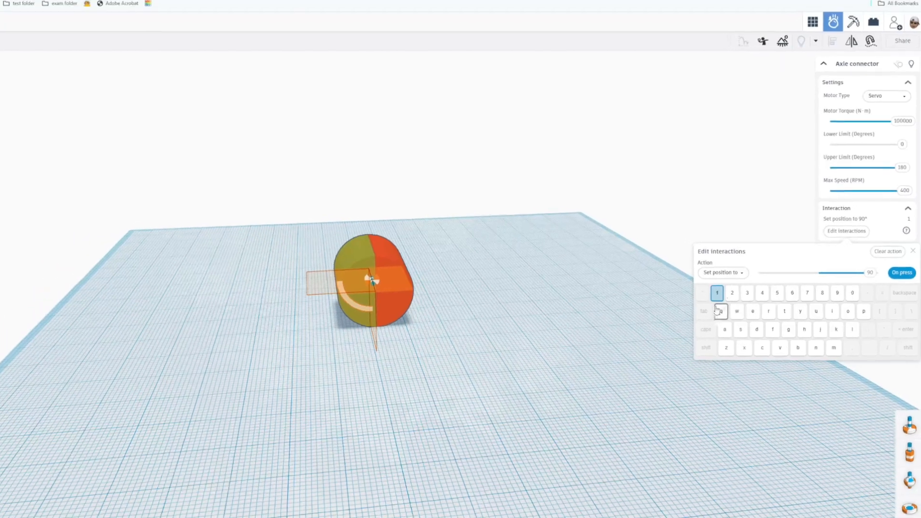
# Run the simulation, trigger the key 1 action to test the 90° set position, and reset the simulation
pyautogui.click(775, 223)
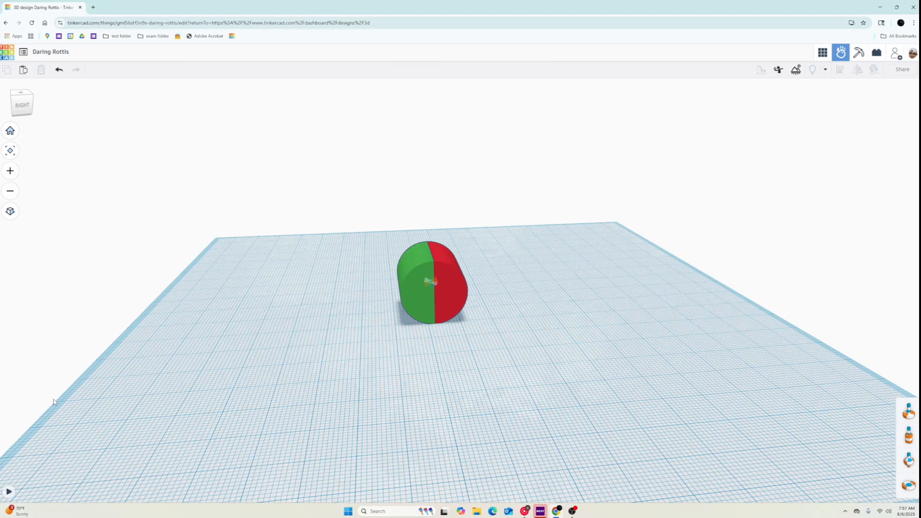
pyautogui.click(7, 492)
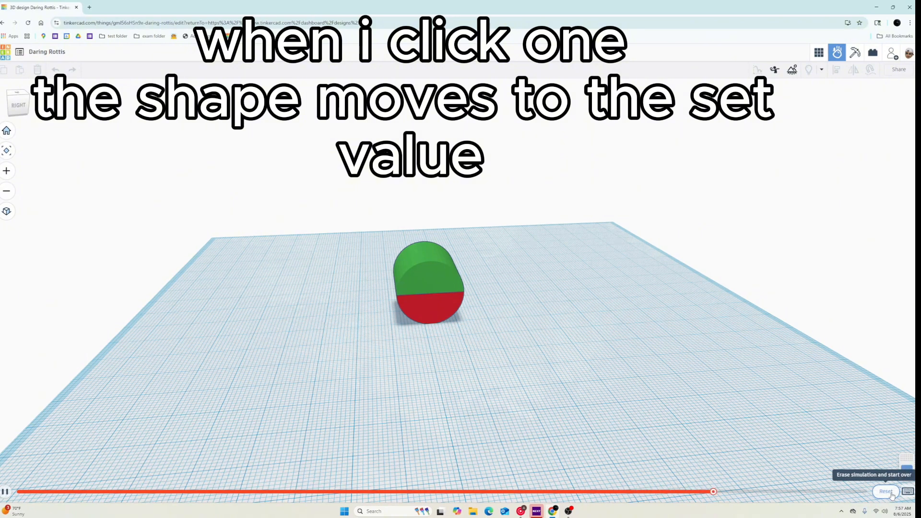
pyautogui.click(886, 491)
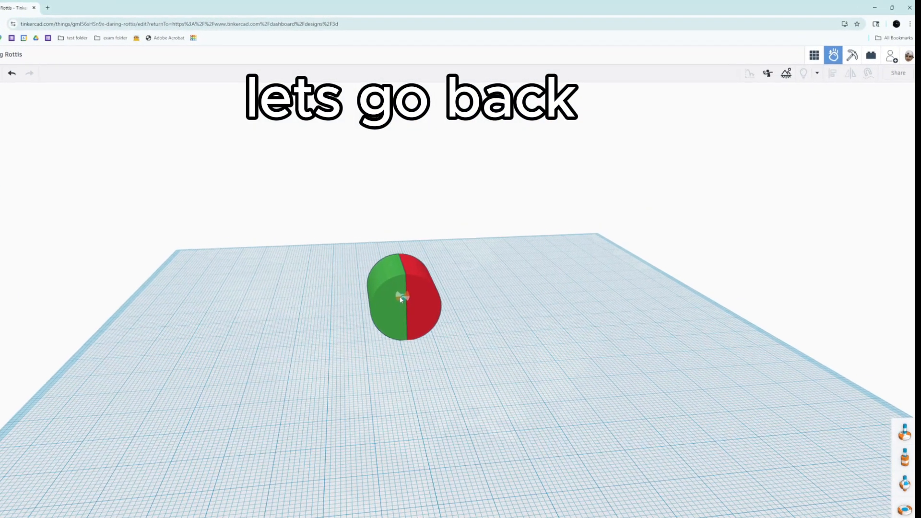
# Set the axle connector's upper limit to 10 degrees, keeping the lower limit at 0
pyautogui.click(401, 299)
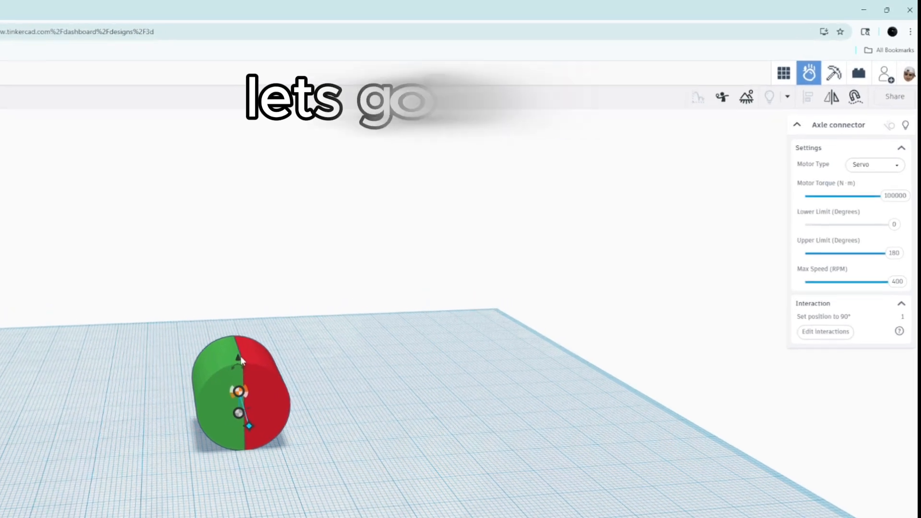
pyautogui.moveTo(243, 362)
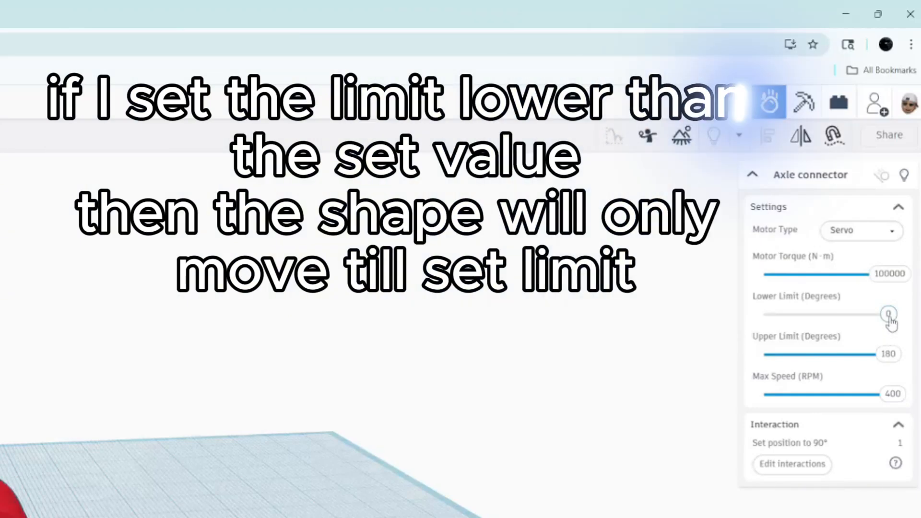
pyautogui.moveTo(890, 324)
pyautogui.mouseDown()
pyautogui.moveTo(847, 319)
pyautogui.moveTo(737, 339)
pyautogui.moveTo(888, 315)
pyautogui.mouseUp()
pyautogui.moveTo(895, 361); pyautogui.dragTo(812, 376)
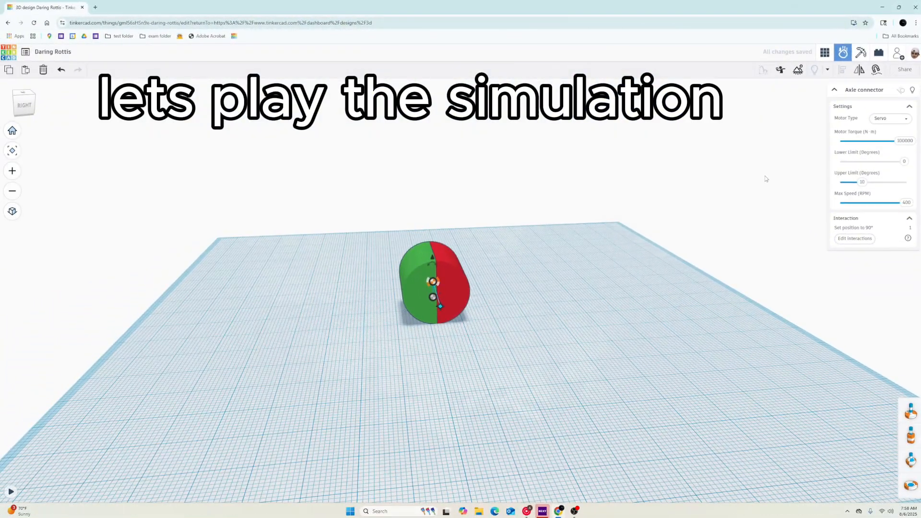
# Run the simulation, trigger the key 1 action to test the 10-degree upper limit, and reset the simulation
pyautogui.click(766, 179)
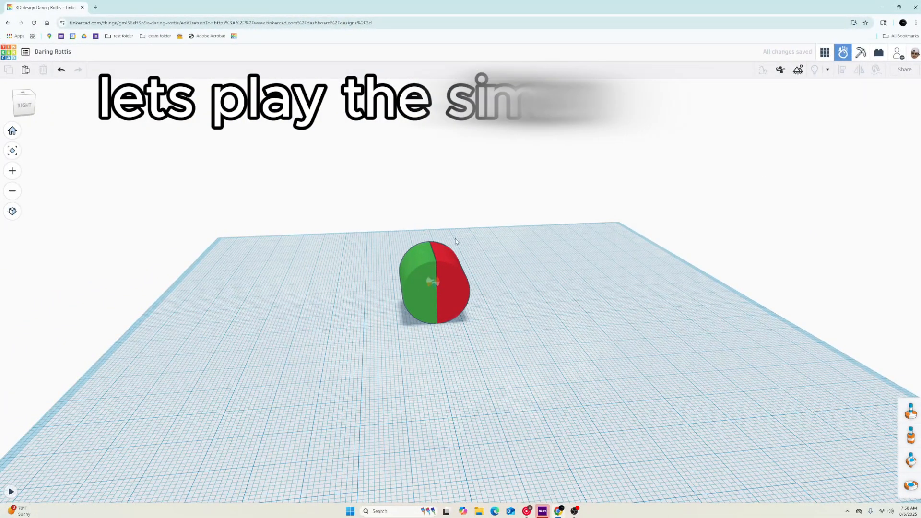
pyautogui.press('space')
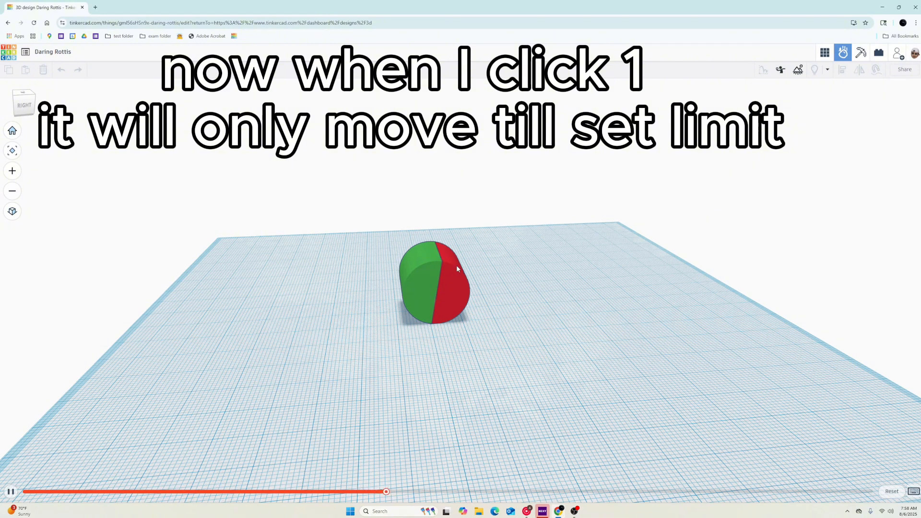
pyautogui.click(892, 492)
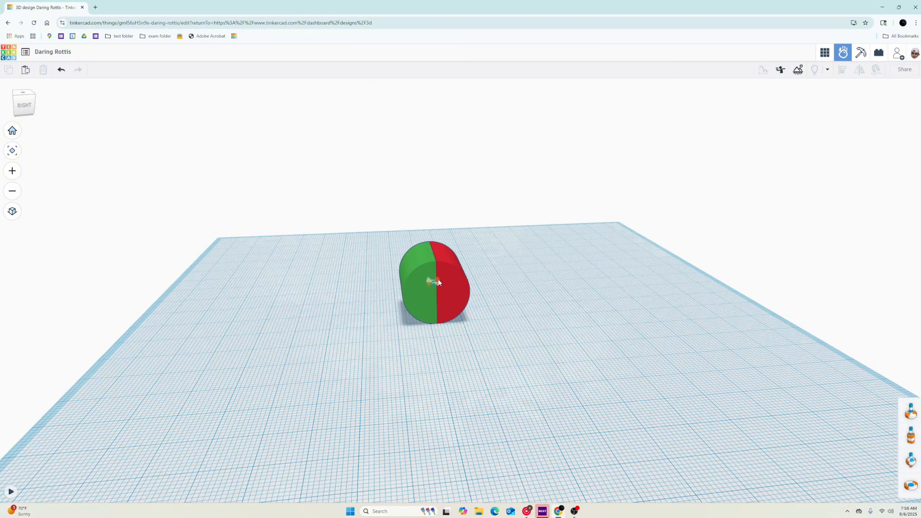
# Set the axle connector's upper limit to 180 degrees and its maximum speed to 15 RPM
pyautogui.click(434, 280)
pyautogui.moveTo(902, 231); pyautogui.dragTo(859, 236)
pyautogui.moveTo(828, 354); pyautogui.dragTo(787, 357)
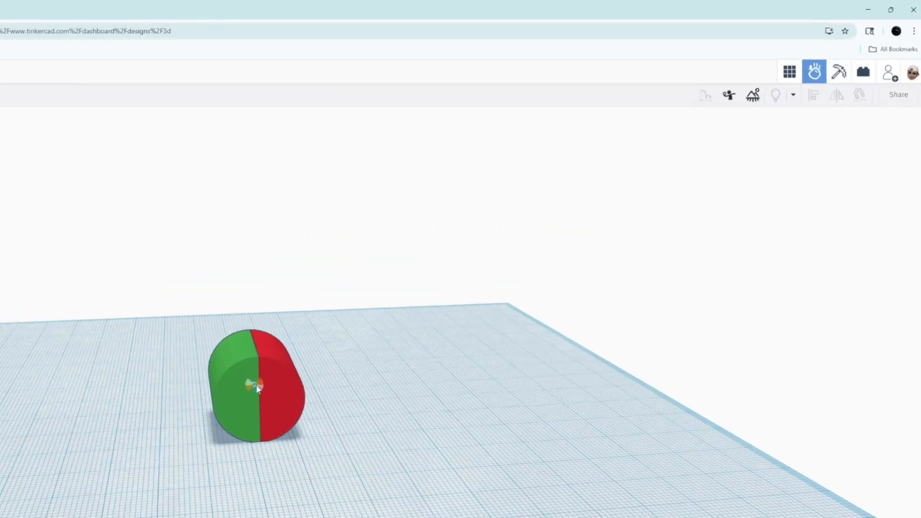
pyautogui.click(433, 283)
pyautogui.moveTo(814, 332); pyautogui.dragTo(911, 337)
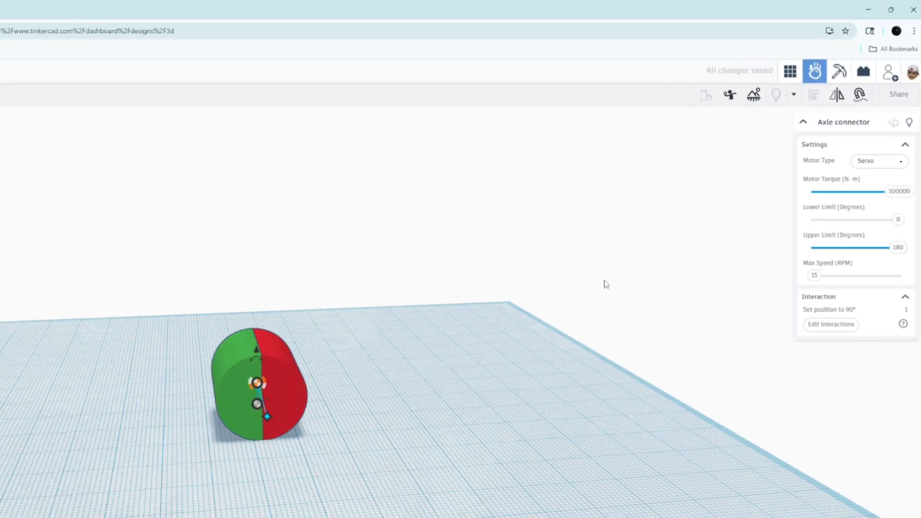
# Run the simulation, trigger the key 1 action to test rotation at 15 RPM, and reset the simulation
pyautogui.click(503, 382)
pyautogui.press('space')
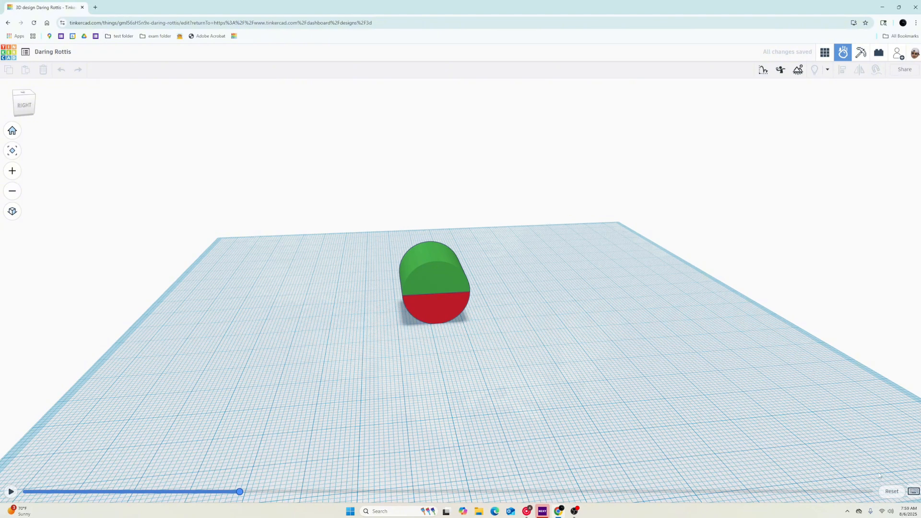
pyautogui.click(887, 492)
# Set the axle connector's maximum speed to 1 RPM
pyautogui.click(433, 282)
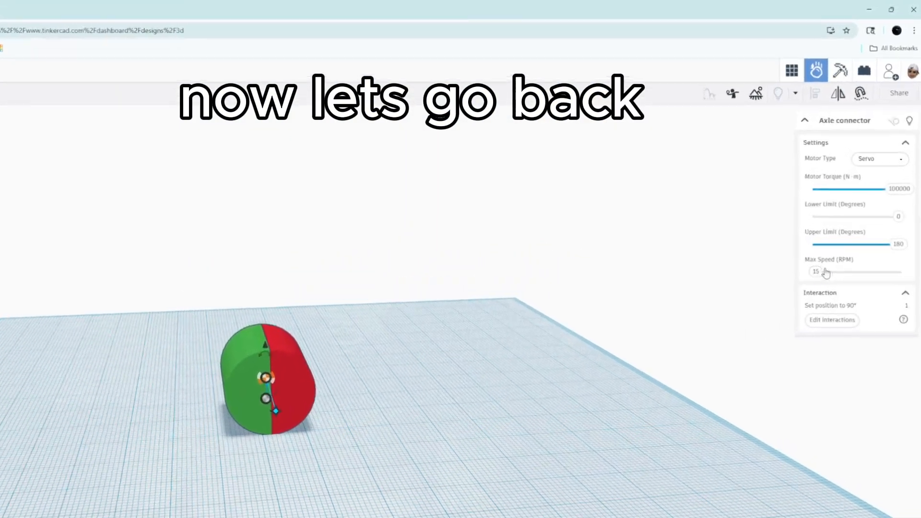
pyautogui.click(819, 273)
pyautogui.write('1')
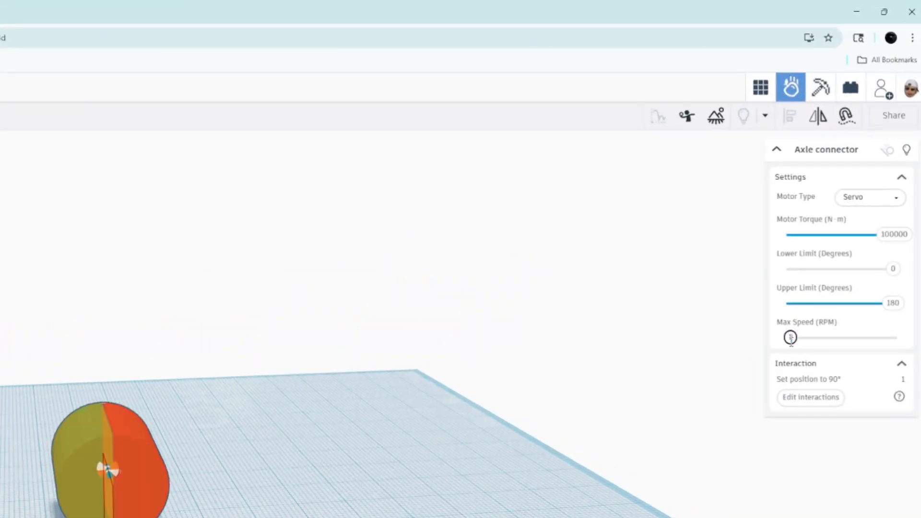
# Run the simulation, watch the cylinder rotate at 1 RPM with the key 1 action, and reset the simulation
pyautogui.click(660, 341)
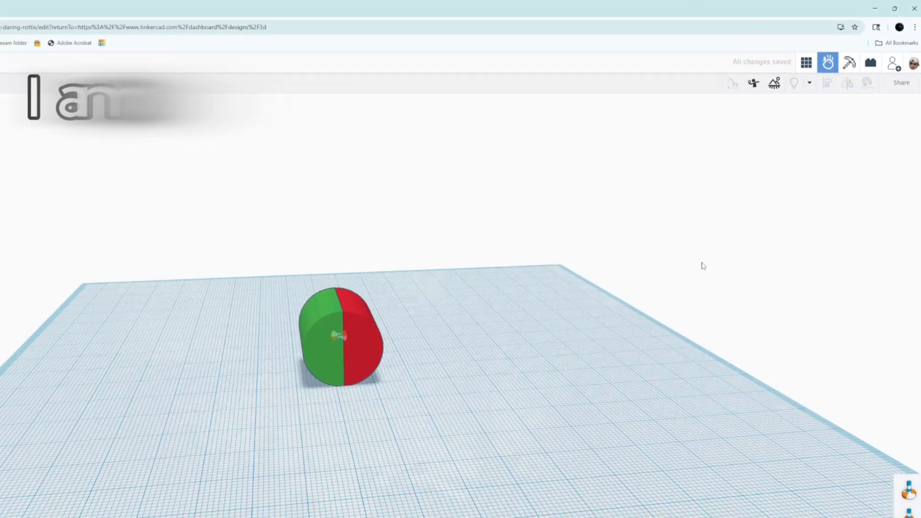
pyautogui.press('space')
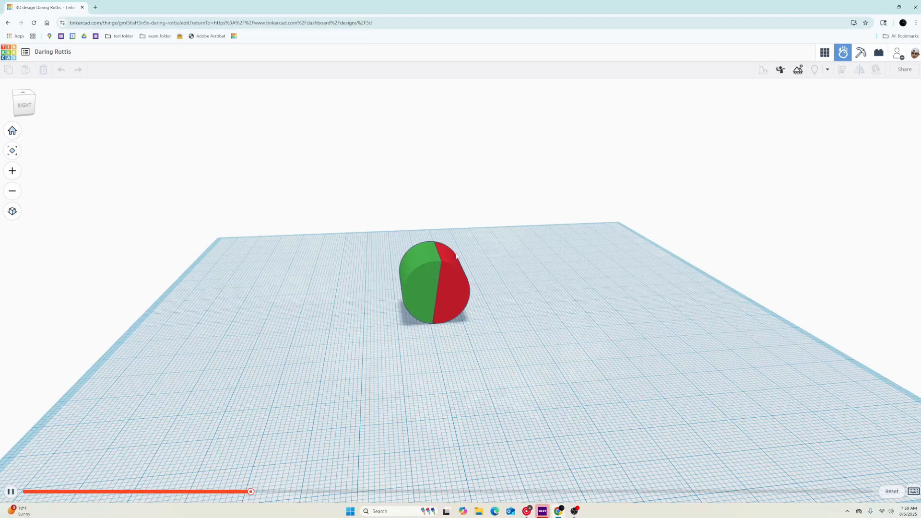
pyautogui.moveTo(446, 250); pyautogui.dragTo(439, 224, button='right')
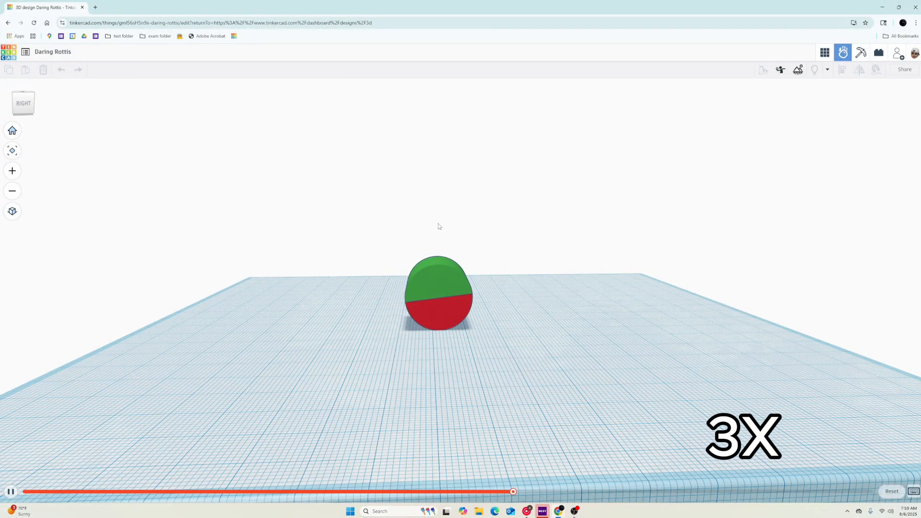
pyautogui.click(914, 492)
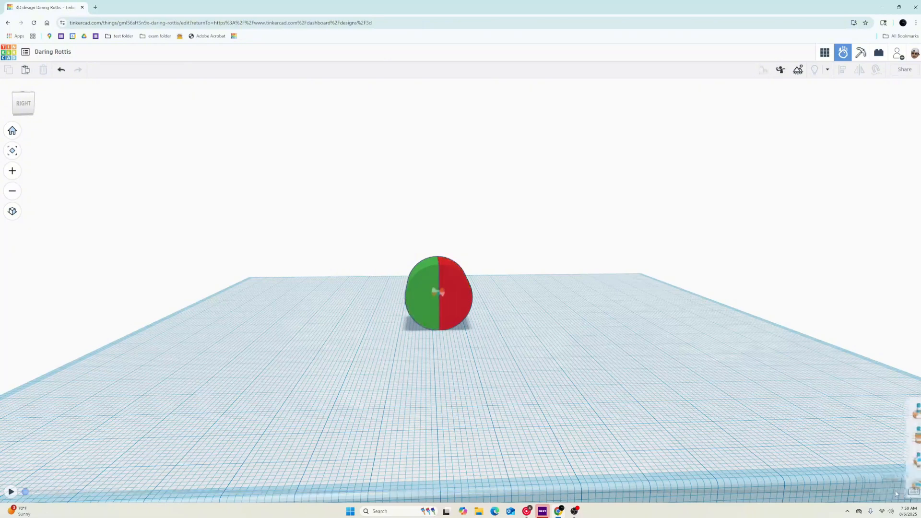
# Set the axle connector's maximum speed to 400 RPM and change key 1's action to "Change position by" 90°
pyautogui.click(443, 294)
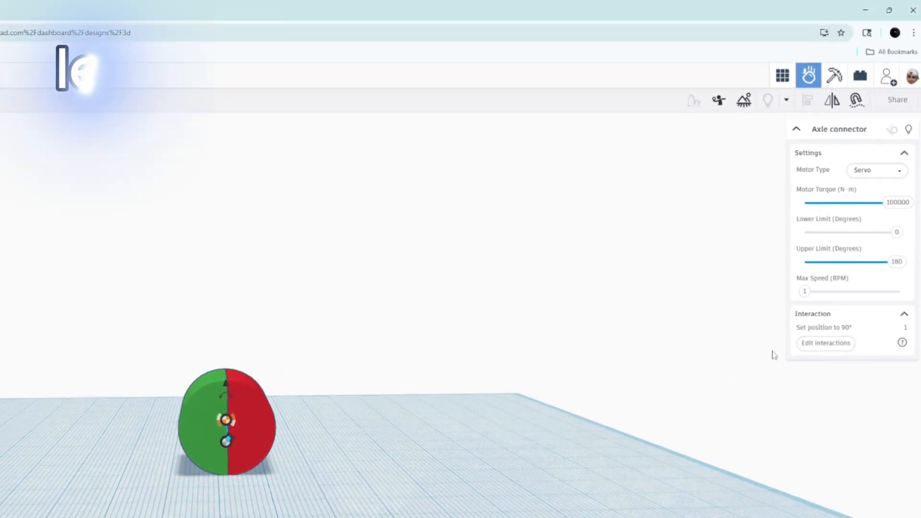
pyautogui.moveTo(804, 291); pyautogui.dragTo(901, 290)
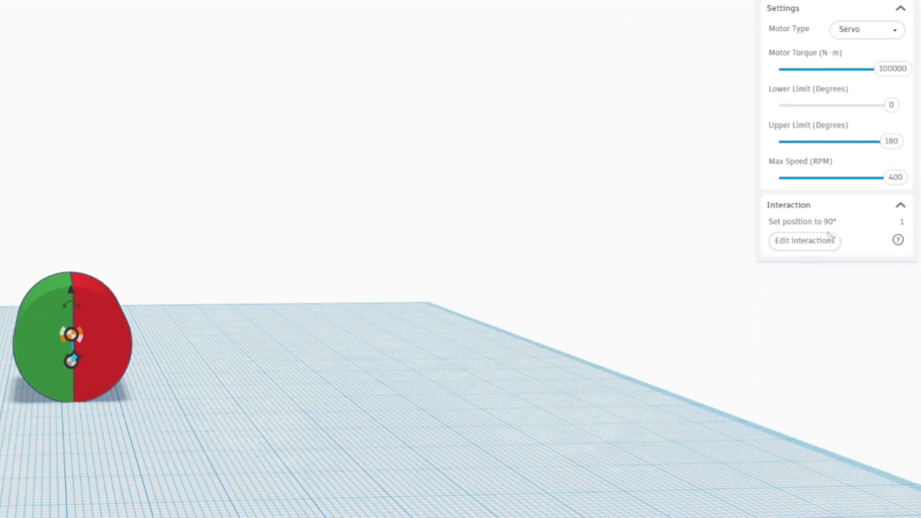
pyautogui.click(824, 245)
pyautogui.click(597, 335)
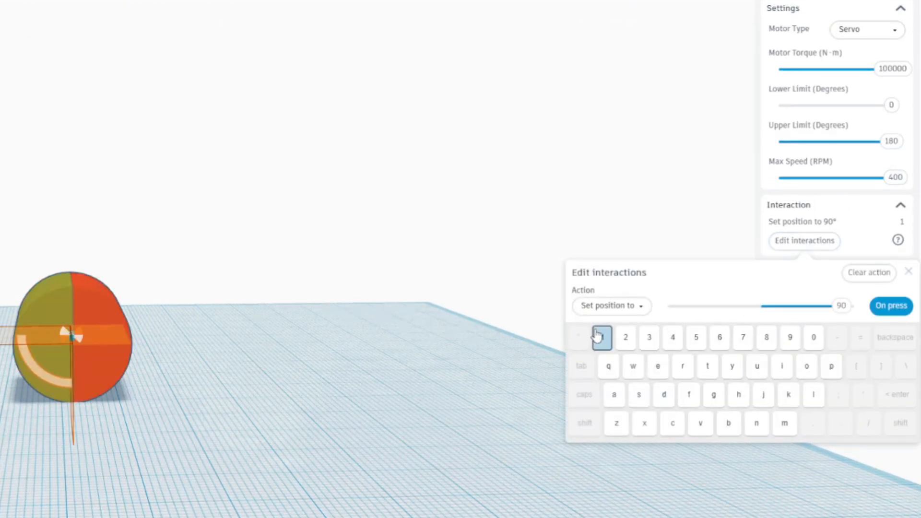
pyautogui.click(610, 306)
pyautogui.click(611, 350)
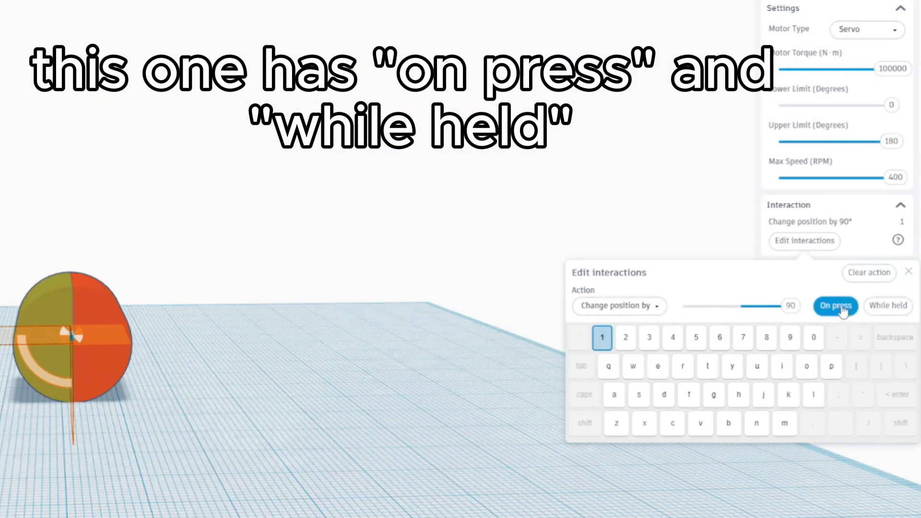
# Run the simulation, trigger key 1 repeatedly to test the "Change position by" action, and reset the simulation
pyautogui.click(632, 158)
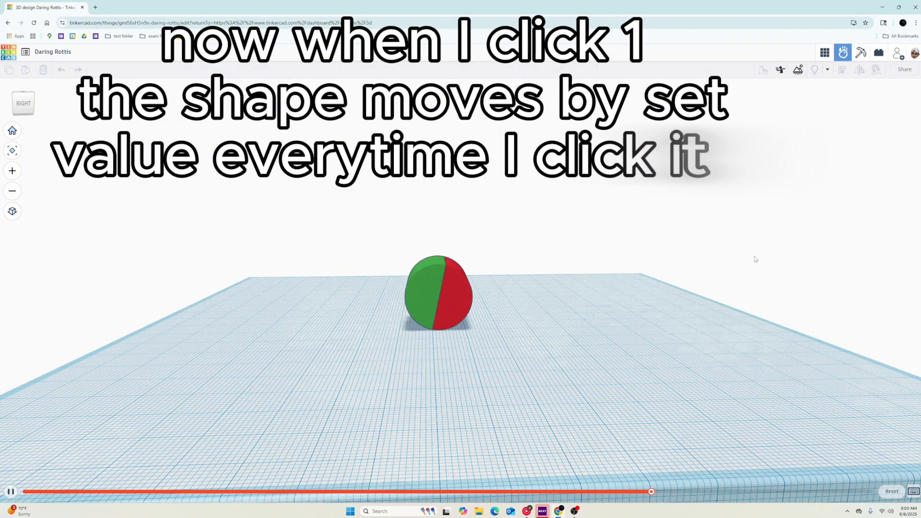
pyautogui.press('space')
pyautogui.click(894, 495)
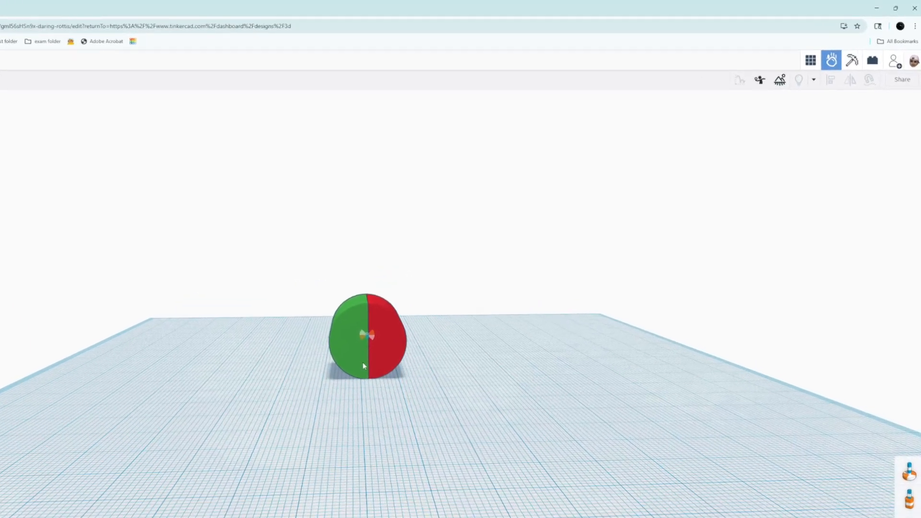
# Switch key 1's "Change position by" 90° interaction on the axle connector from On press to While held
pyautogui.click(437, 297)
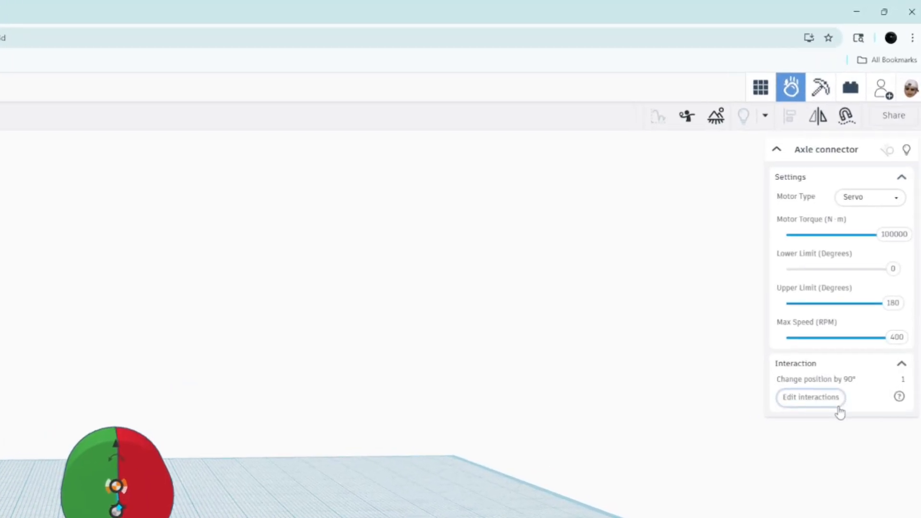
pyautogui.click(827, 335)
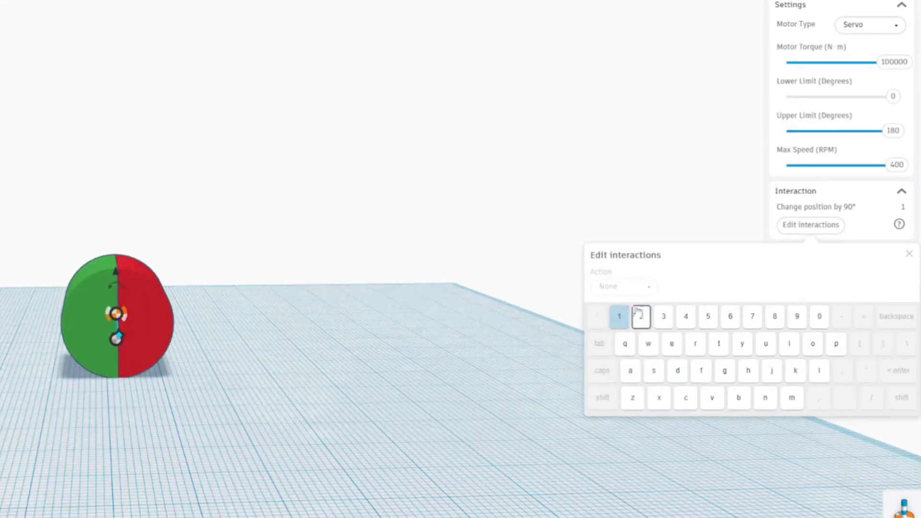
pyautogui.click(624, 314)
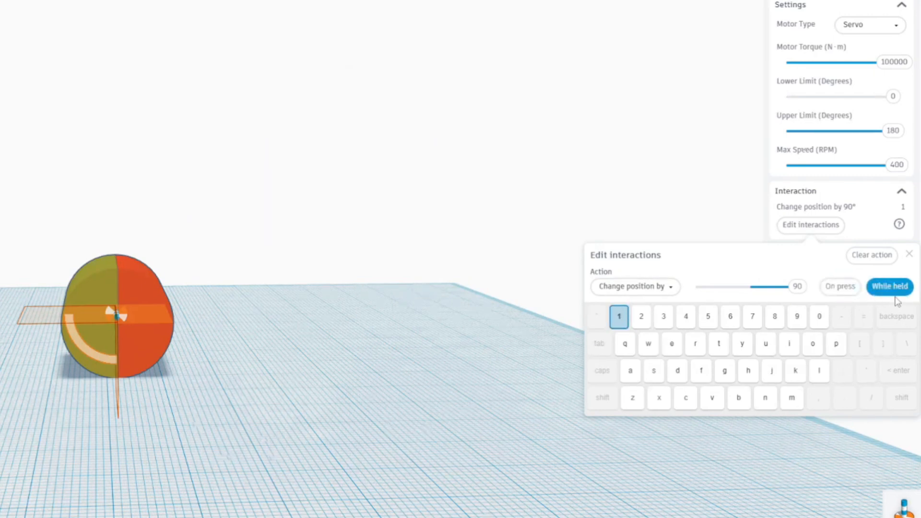
# Run the simulation, test the While held interaction of key 1, reset the simulation, and reselect the axle connector
pyautogui.click(678, 189)
pyautogui.press('space')
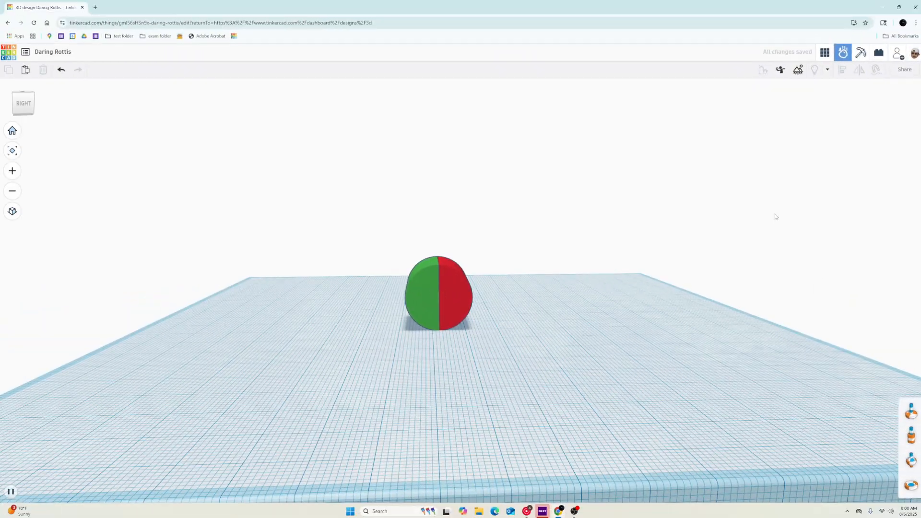
pyautogui.press('1')
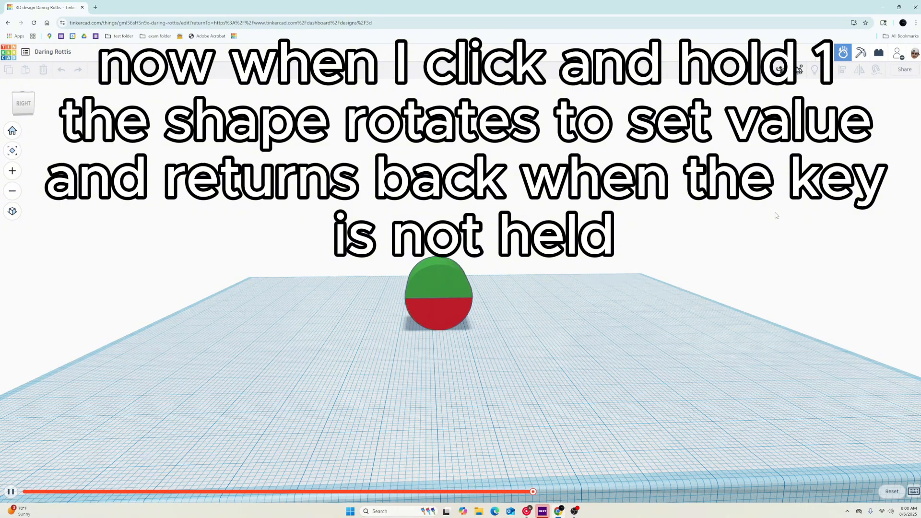
pyautogui.press('1')
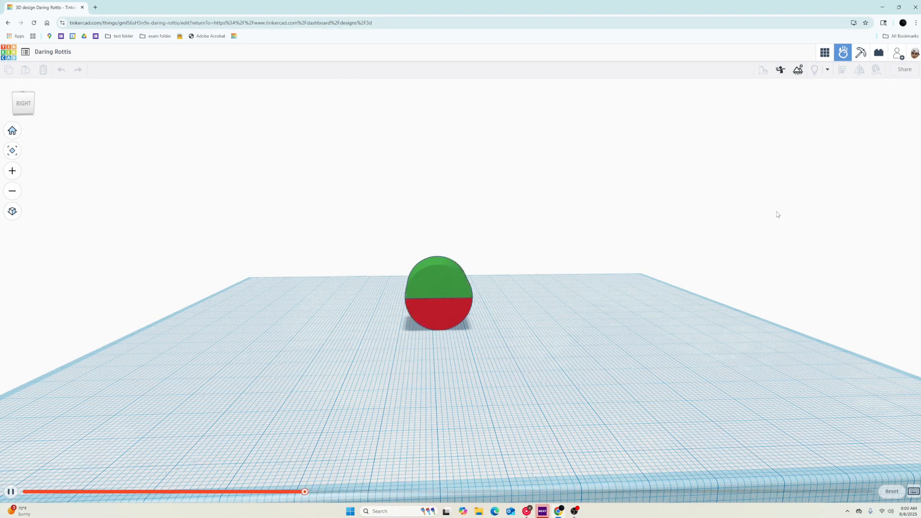
pyautogui.click(891, 492)
pyautogui.click(440, 295)
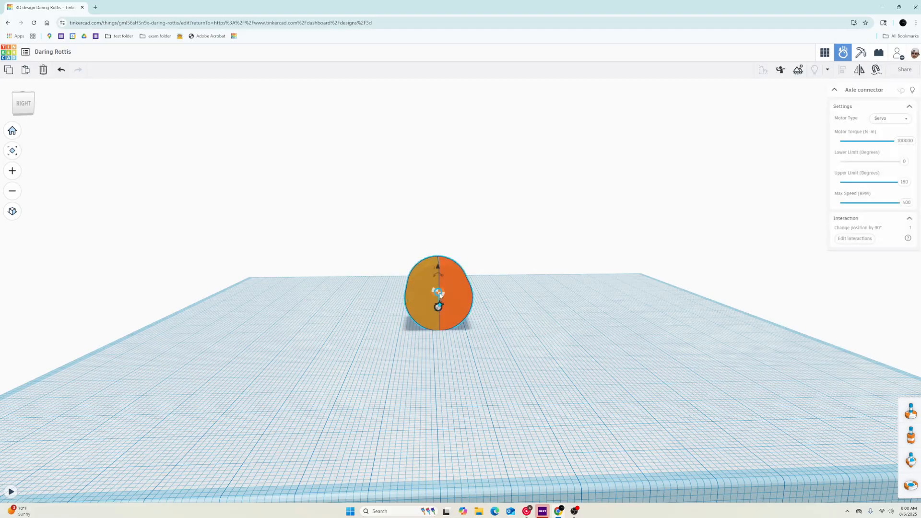